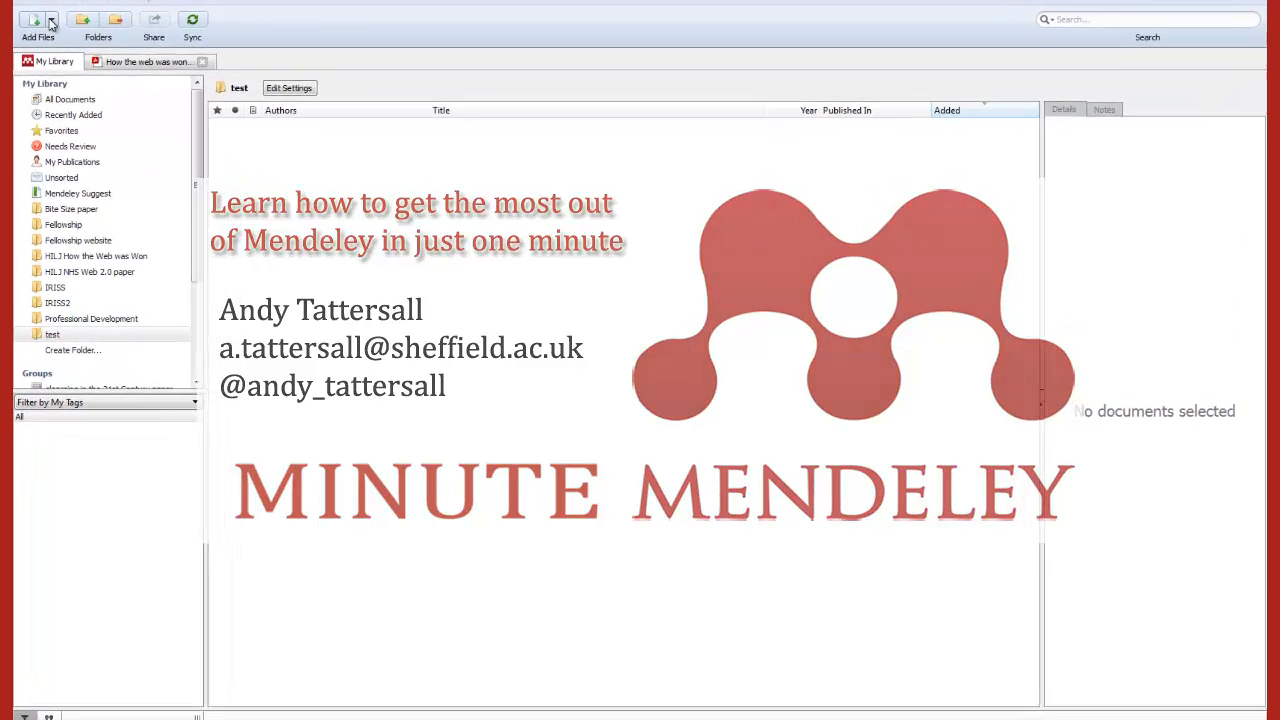
- Reveal the Add Files dropdown options for adding documents to the test folder
{"action": "left_click", "coordinate": [99, 43]}
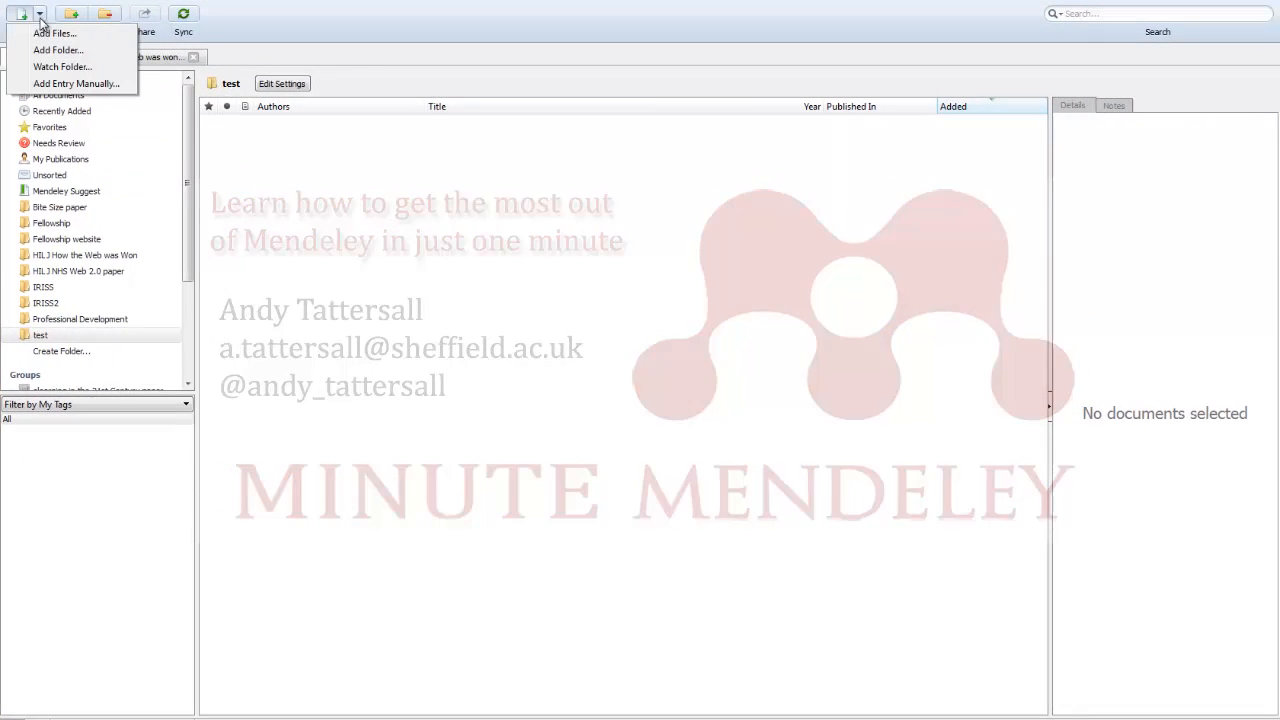
- Start a manual Journal Article entry and select its No Title placeholder for replacement
{"action": "left_click", "coordinate": [78, 84]}
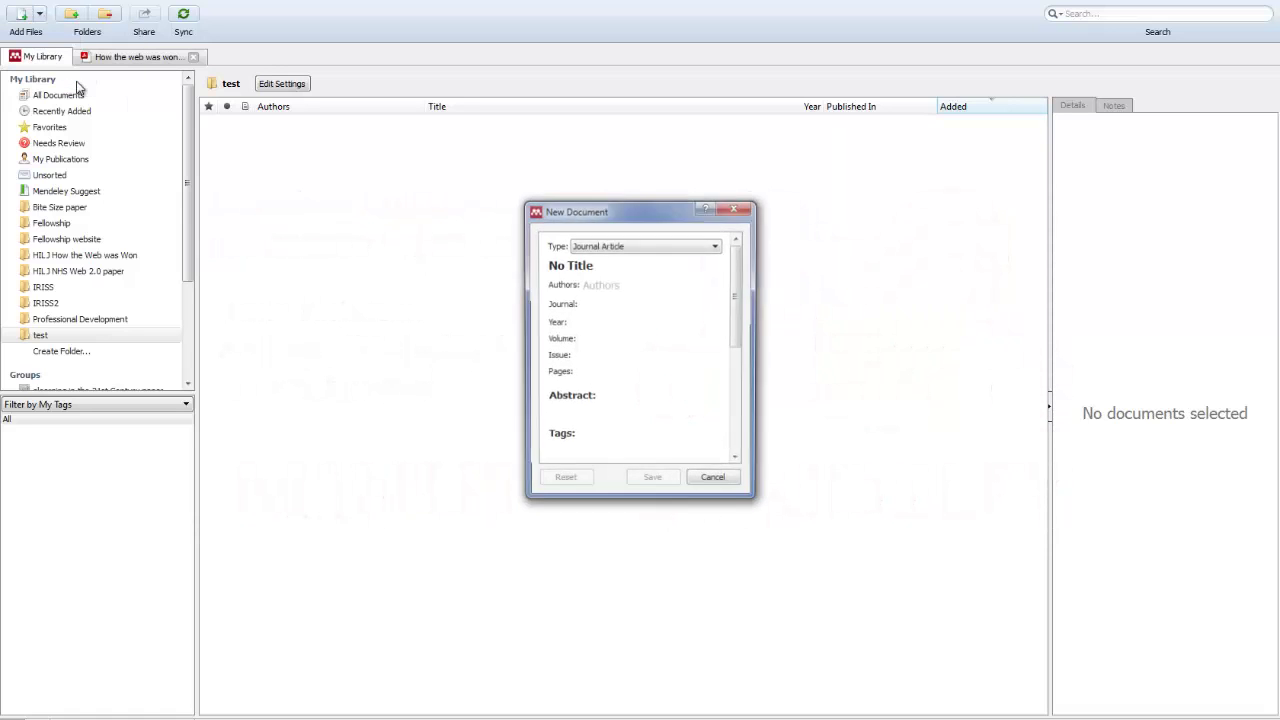
{"action": "left_click", "coordinate": [645, 248]}
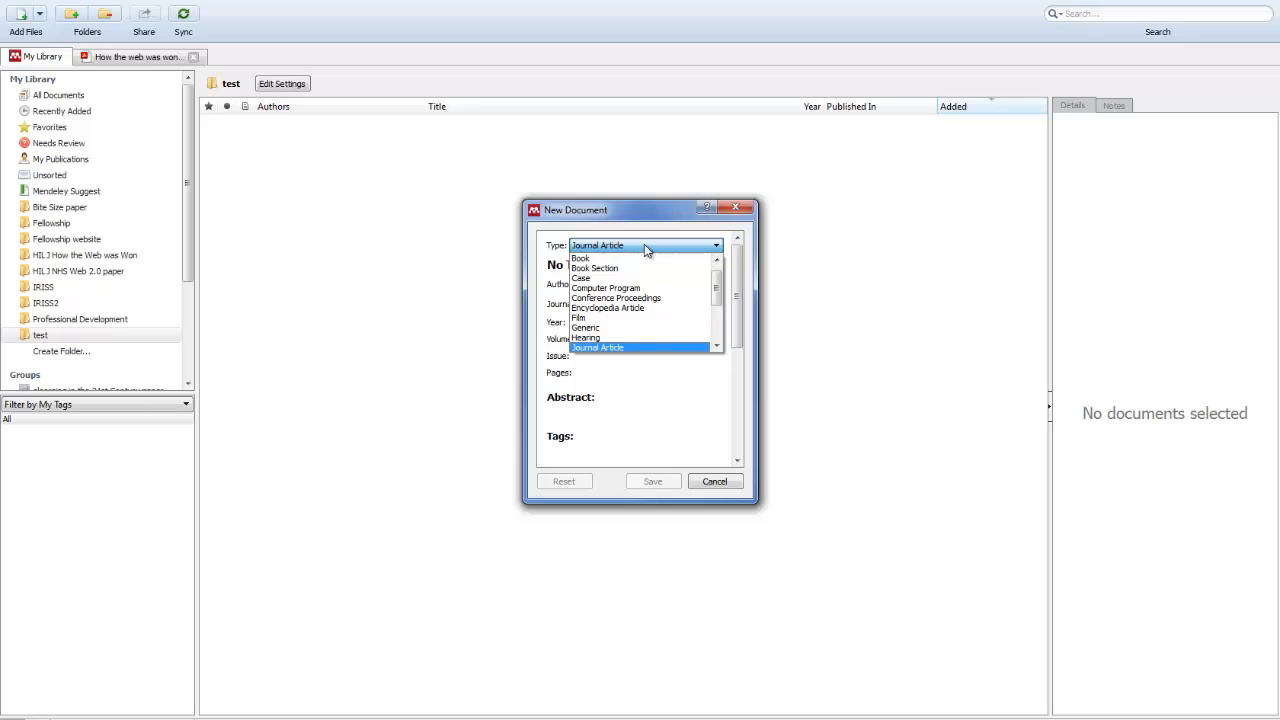
{"action": "left_click", "coordinate": [631, 348]}
{"action": "left_click", "coordinate": [634, 266]}
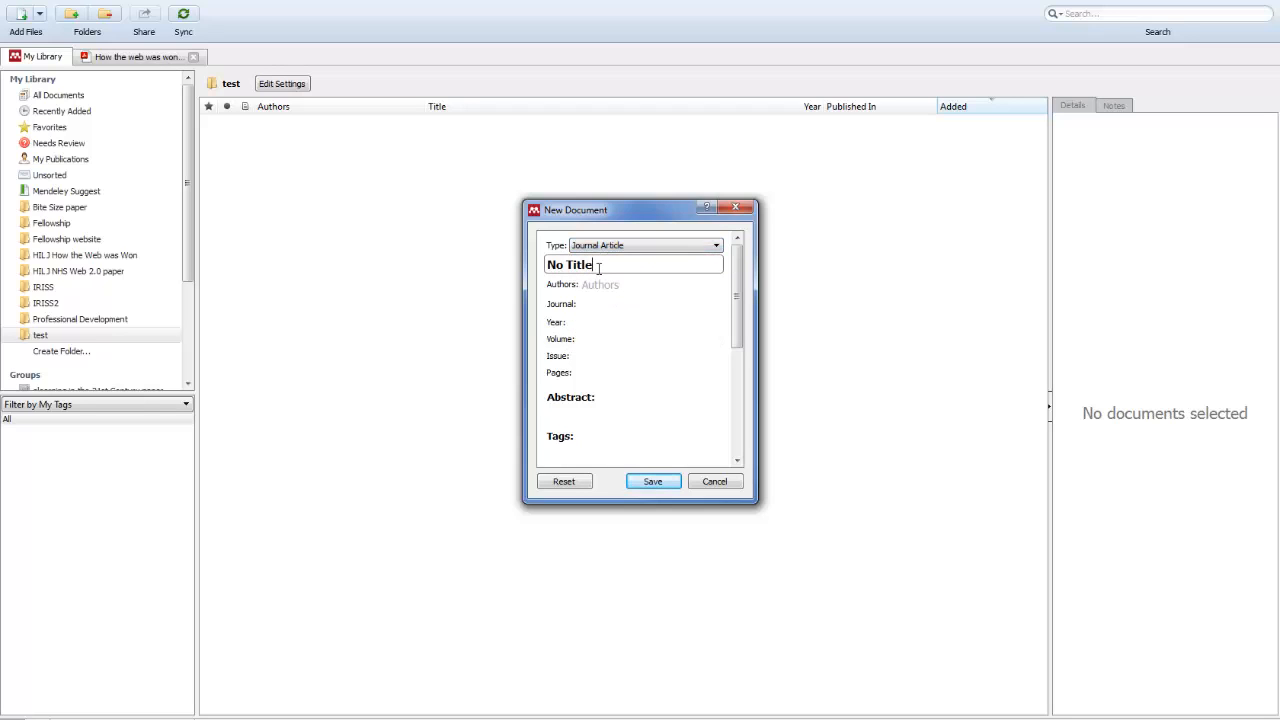
{"action": "left_click_drag", "start_coordinate": [720, 266], "coordinate": [525, 268]}
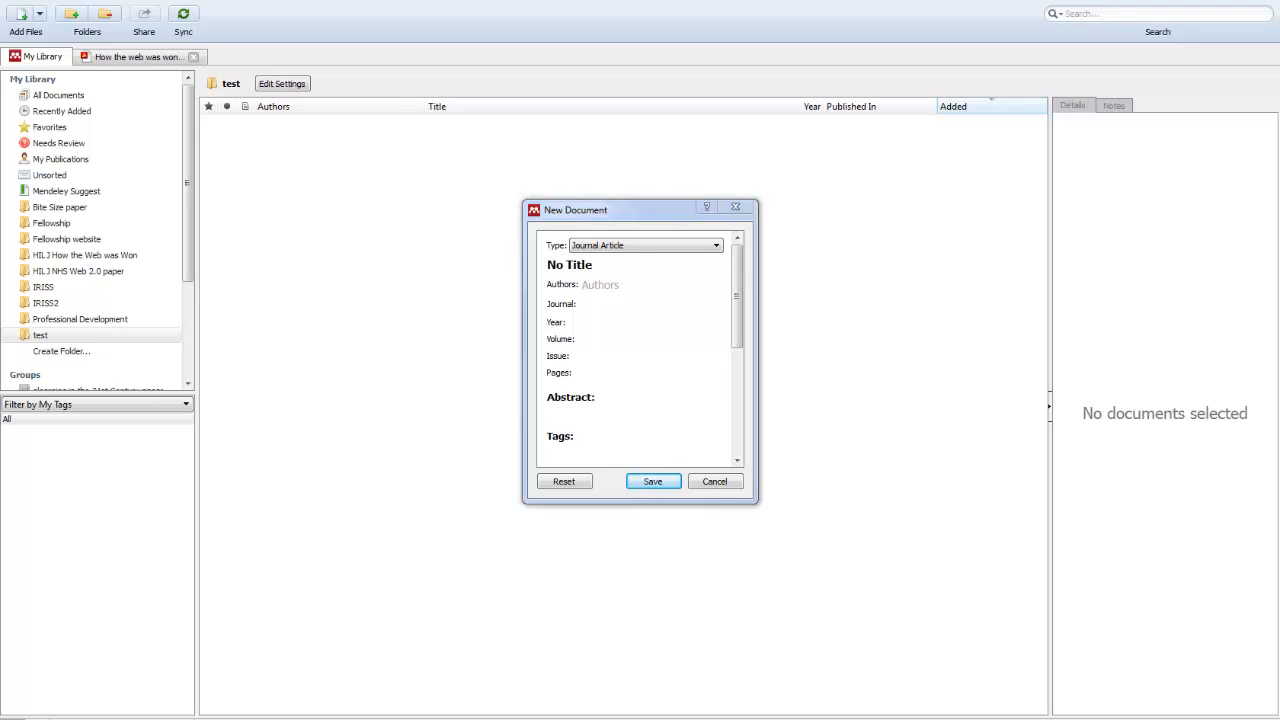
- Give the article the pasted title and the suggested author, then move to the journal
{"action": "left_click", "coordinate": [570, 265]}
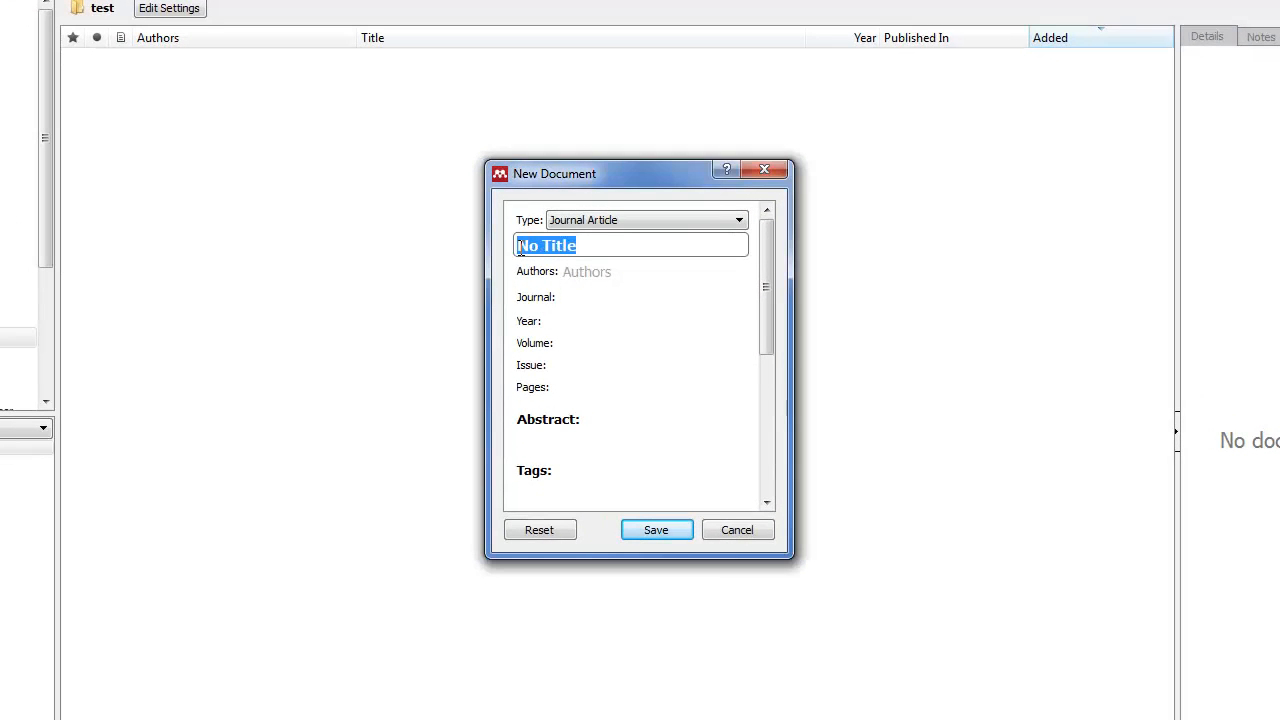
{"action": "type", "text": "How the web was won ... by some."}
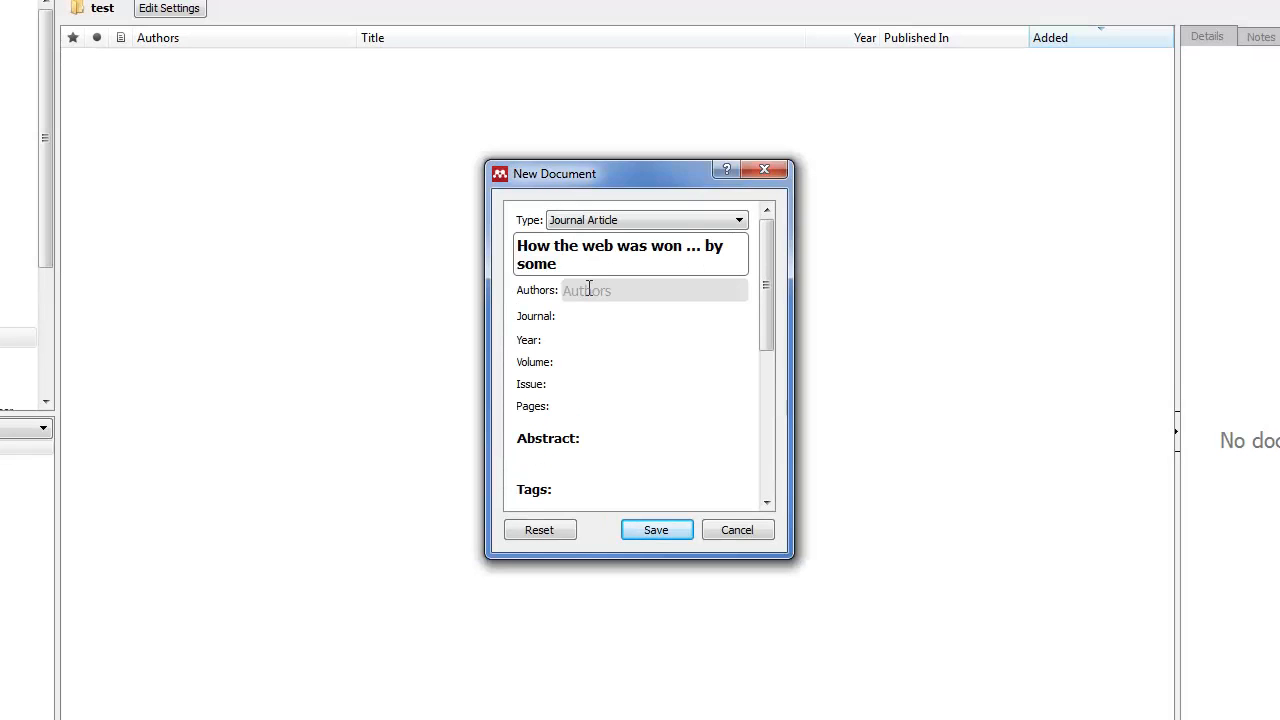
{"action": "left_click", "coordinate": [588, 290]}
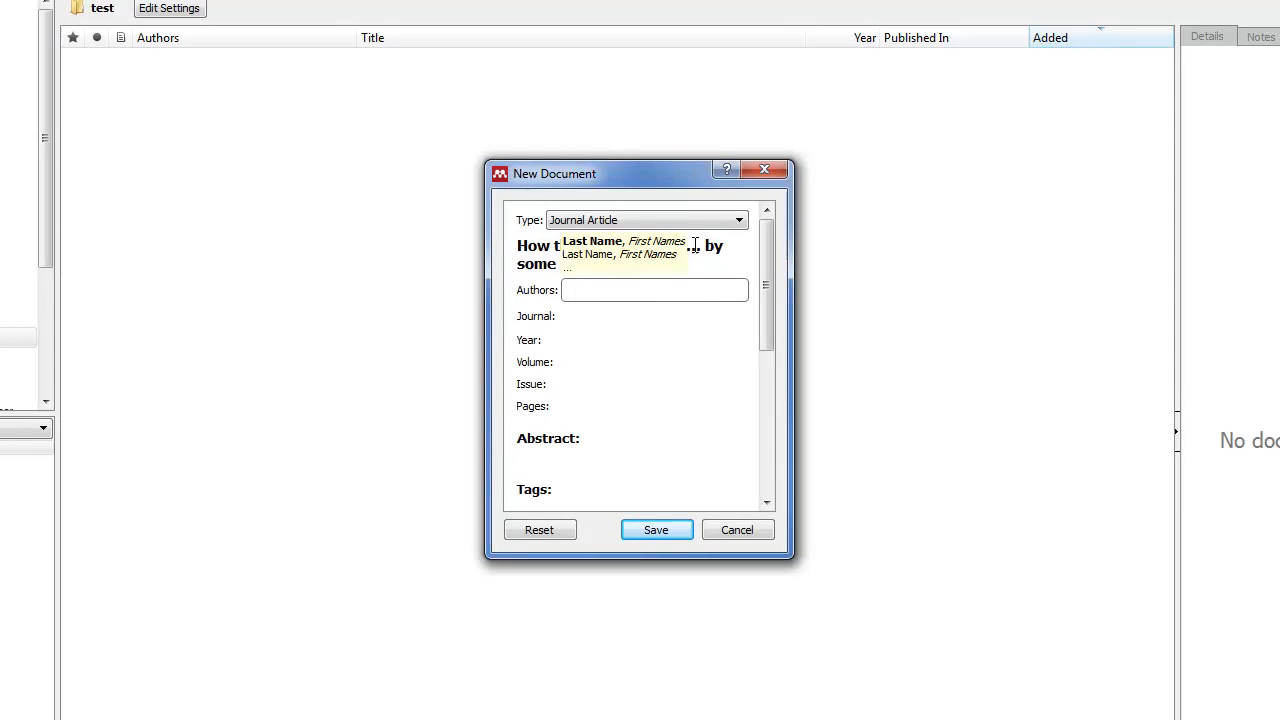
{"action": "type", "text": "Uct"}
{"action": "type", "text": "tt"}
{"action": "key", "text": "BackSpace"}
{"action": "key", "text": "BackSpace"}
{"action": "key", "text": "BackSpace"}
{"action": "key", "text": "BackSpace"}
{"action": "key", "text": "BackSpace"}
{"action": "type", "text": "T"}
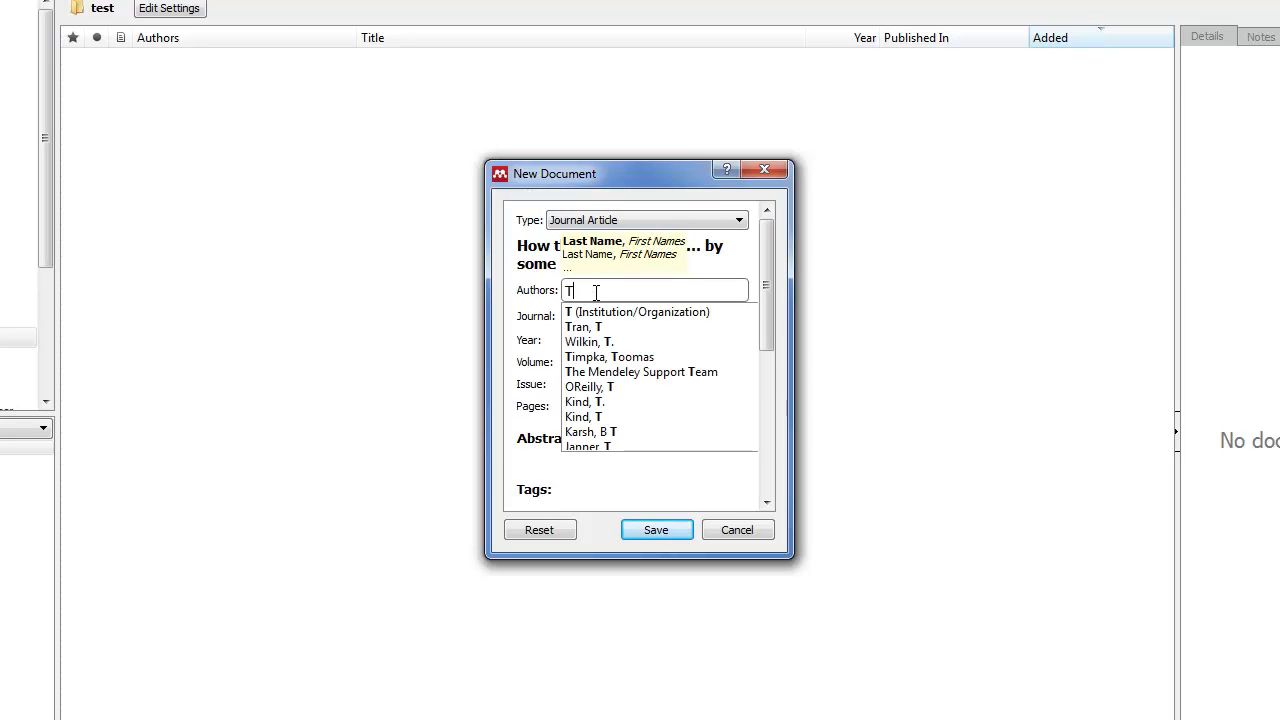
{"action": "type", "text": "atters"}
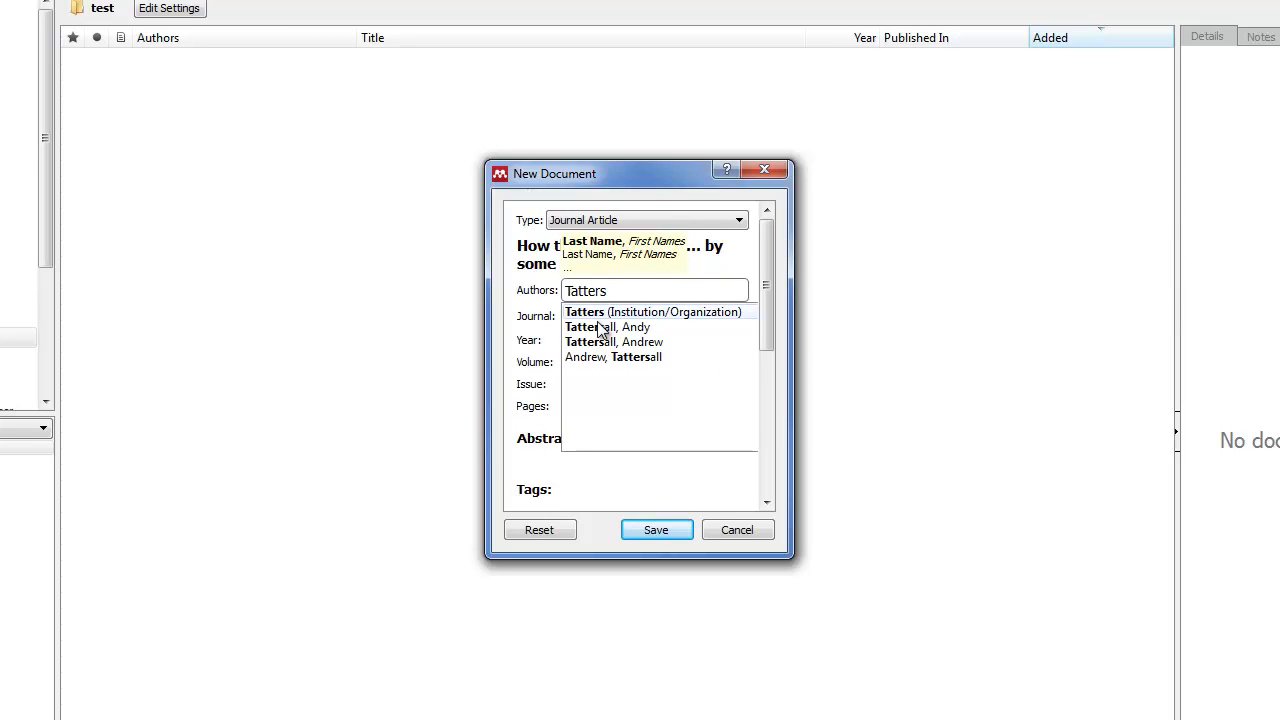
{"action": "left_click", "coordinate": [604, 327]}
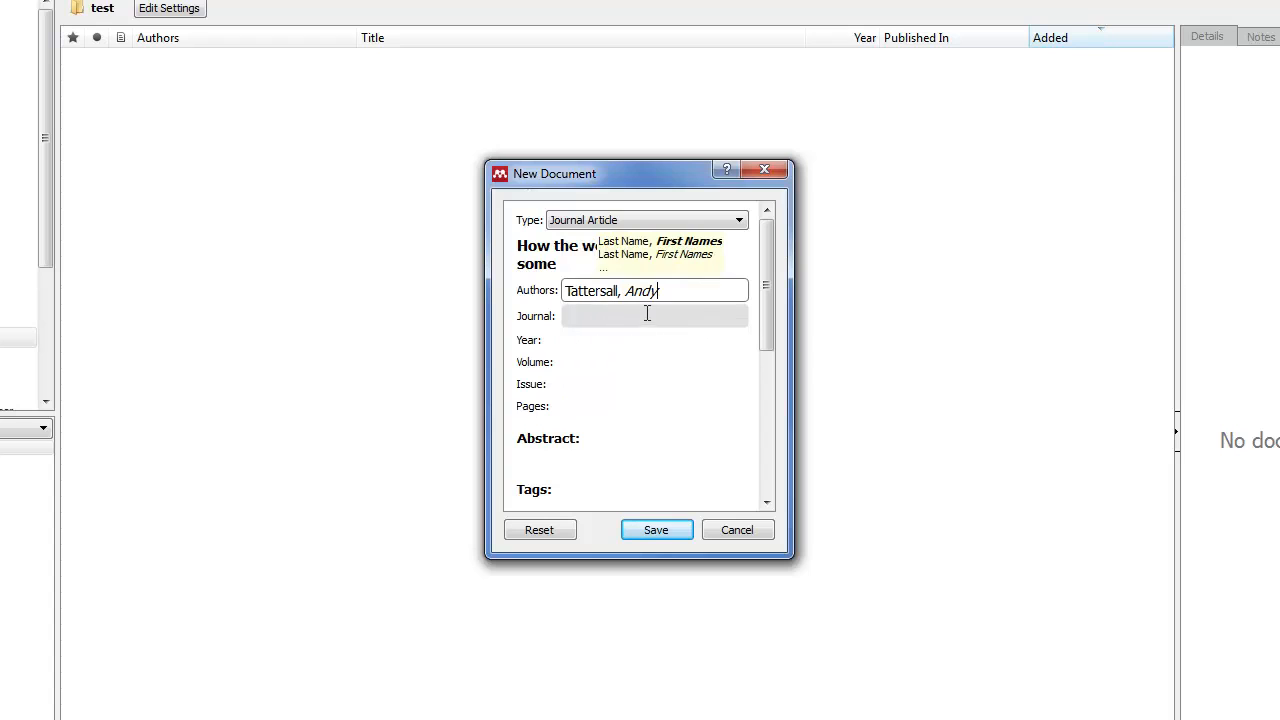
{"action": "left_click", "coordinate": [646, 313]}
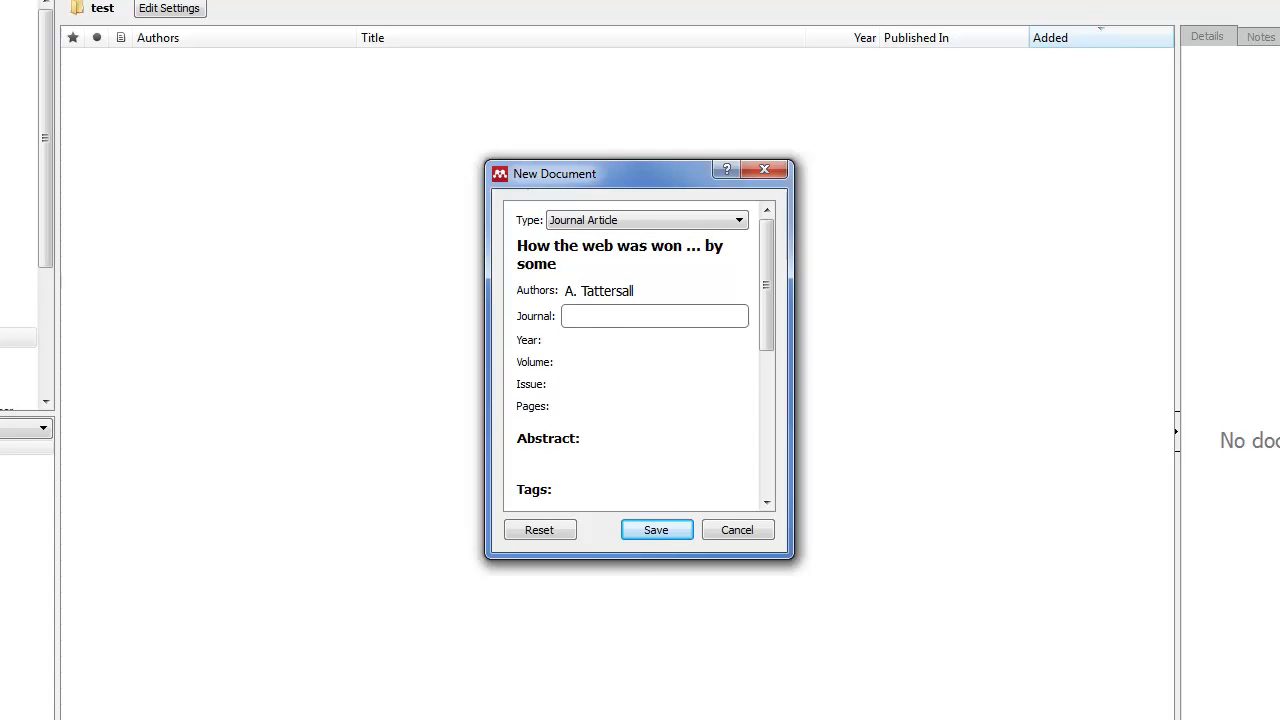
{"action": "type", "text": "H"}
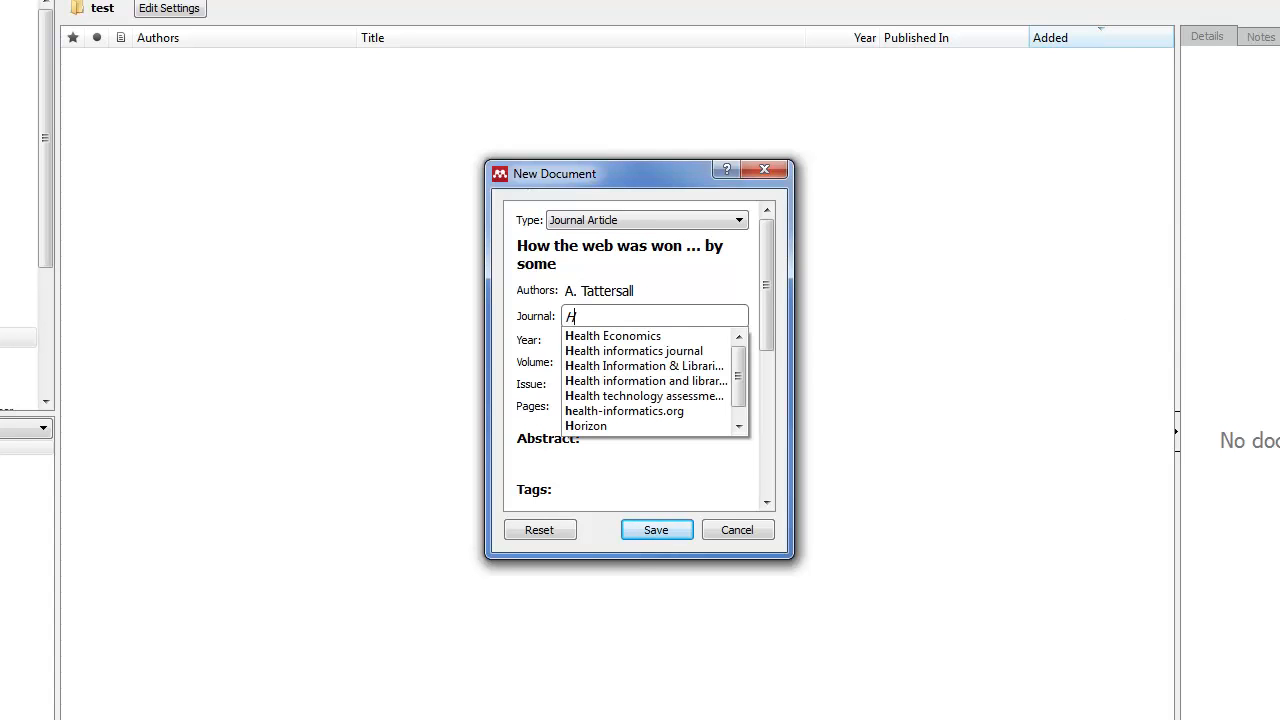
- Set journal Health Information & Libraries Journal, year 2011, volume 28, issue 3, pages 226-229
{"action": "left_click", "coordinate": [660, 366]}
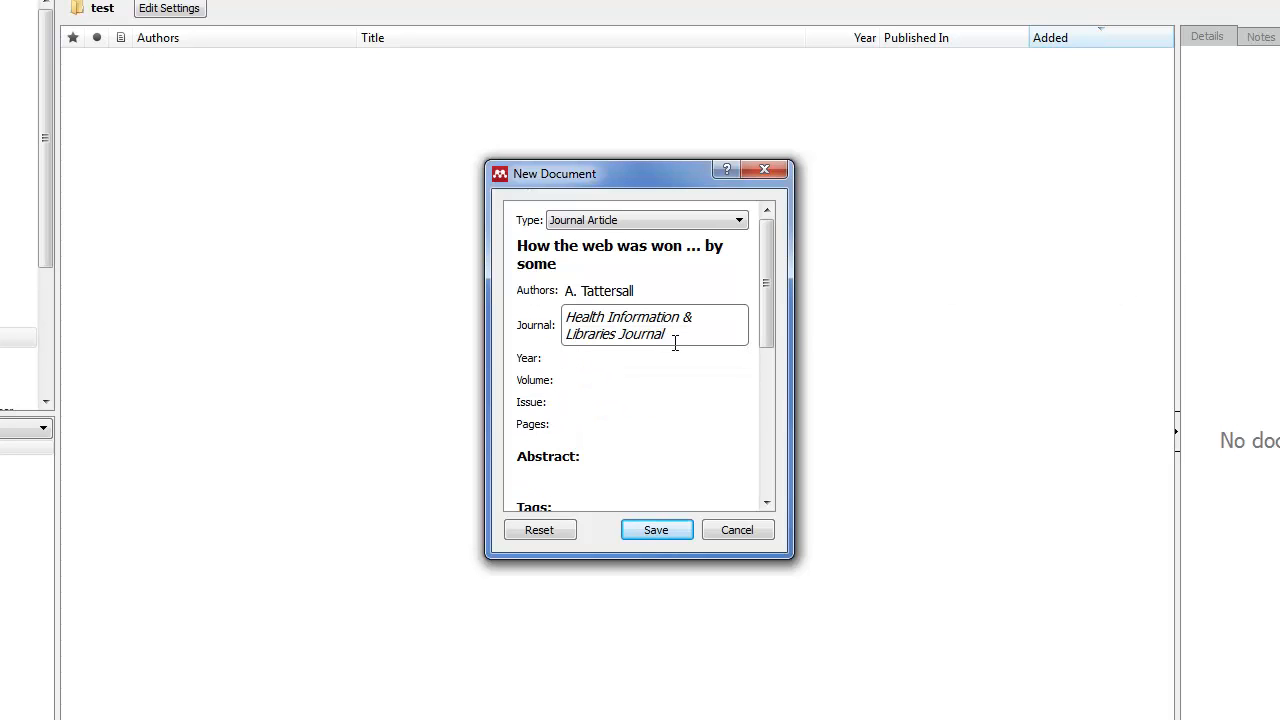
{"action": "left_click", "coordinate": [594, 362]}
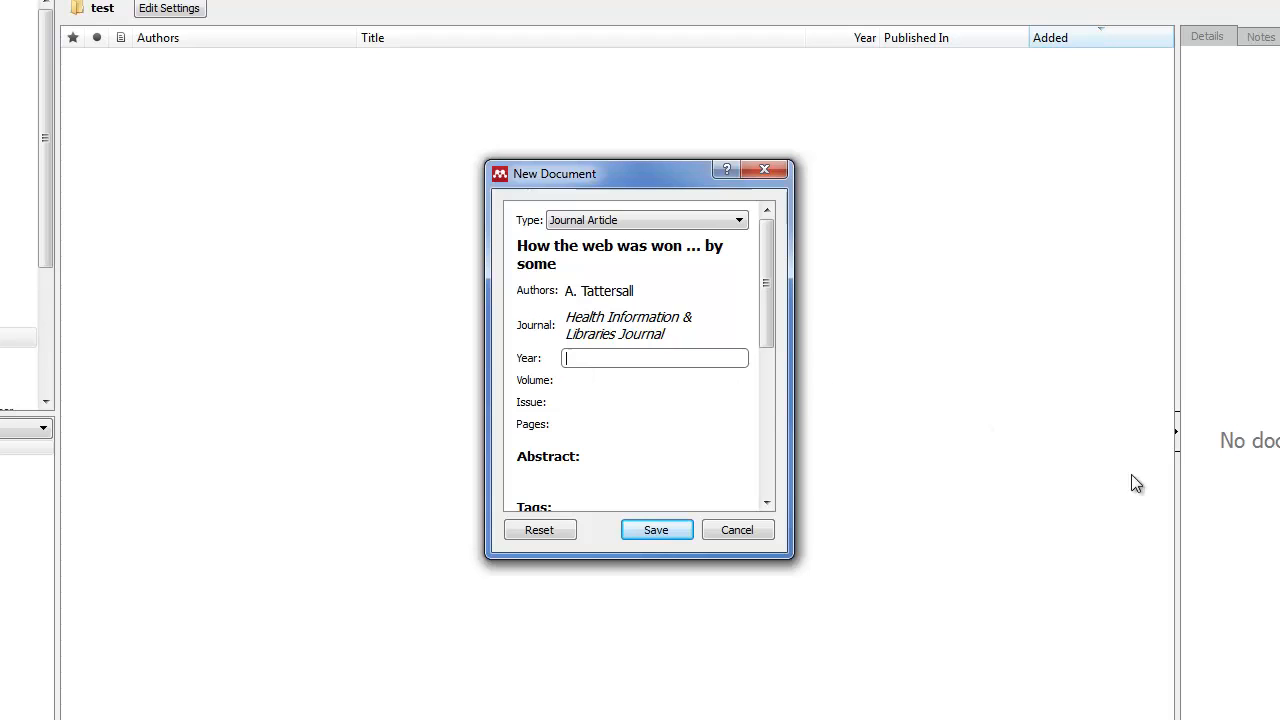
{"action": "type", "text": "2011"}
{"action": "left_click", "coordinate": [632, 381]}
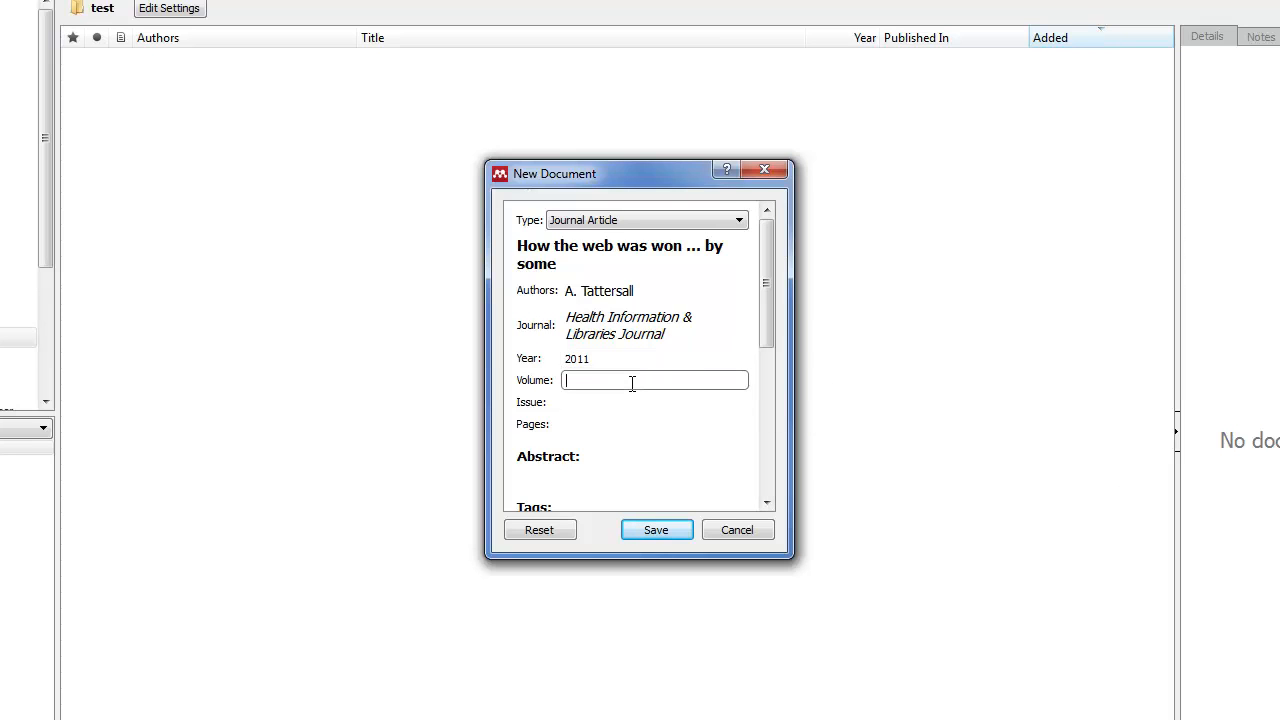
{"action": "type", "text": "28"}
{"action": "left_click", "coordinate": [592, 403]}
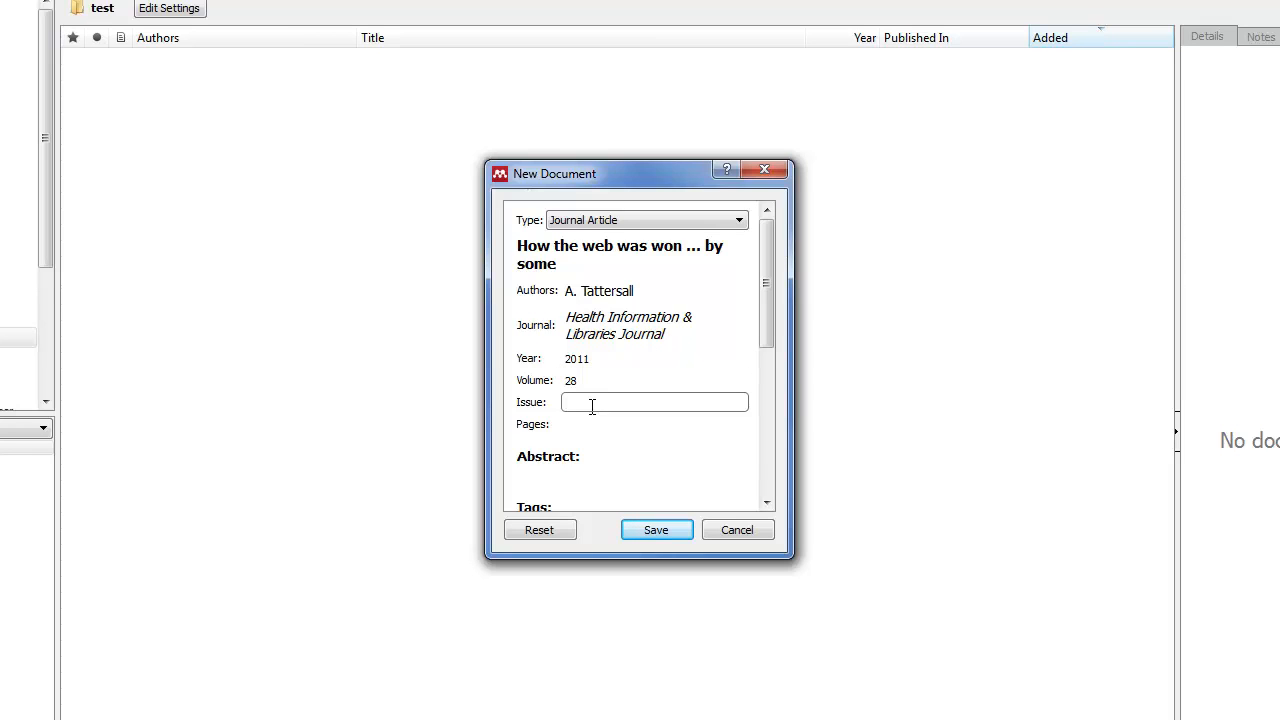
{"action": "type", "text": "3"}
{"action": "left_click", "coordinate": [590, 424]}
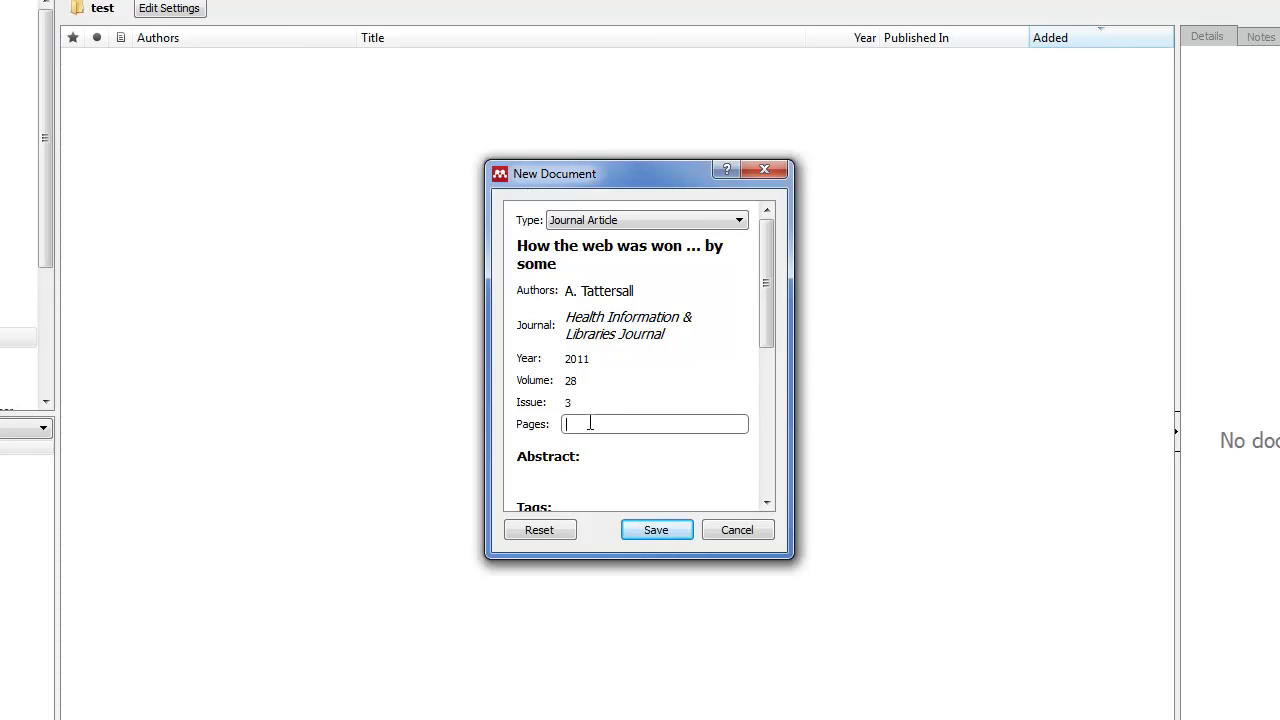
{"action": "type", "text": "22"}
{"action": "type", "text": "6-229"}
{"action": "left_click", "coordinate": [608, 475]}
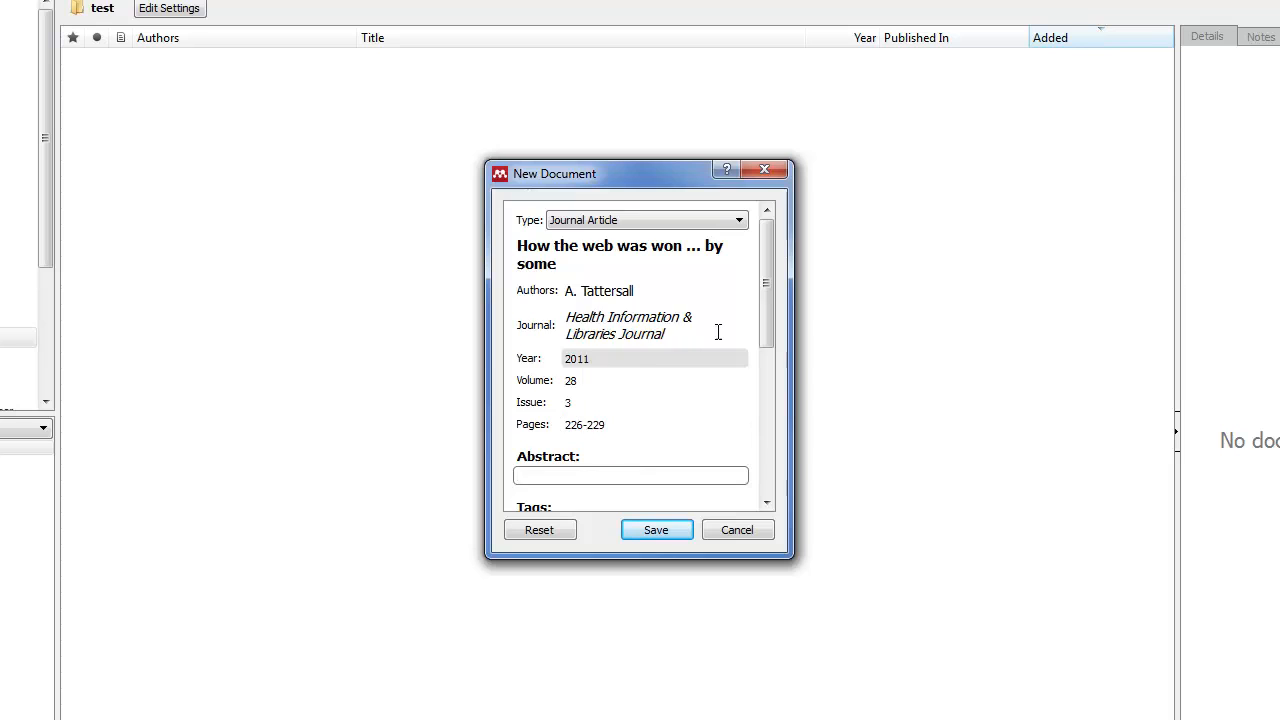
{"action": "left_click_drag", "start_coordinate": [767, 334], "coordinate": [766, 389]}
- Add the tag Web 2.0 from the suggestions and confirm it
{"action": "left_click", "coordinate": [549, 395]}
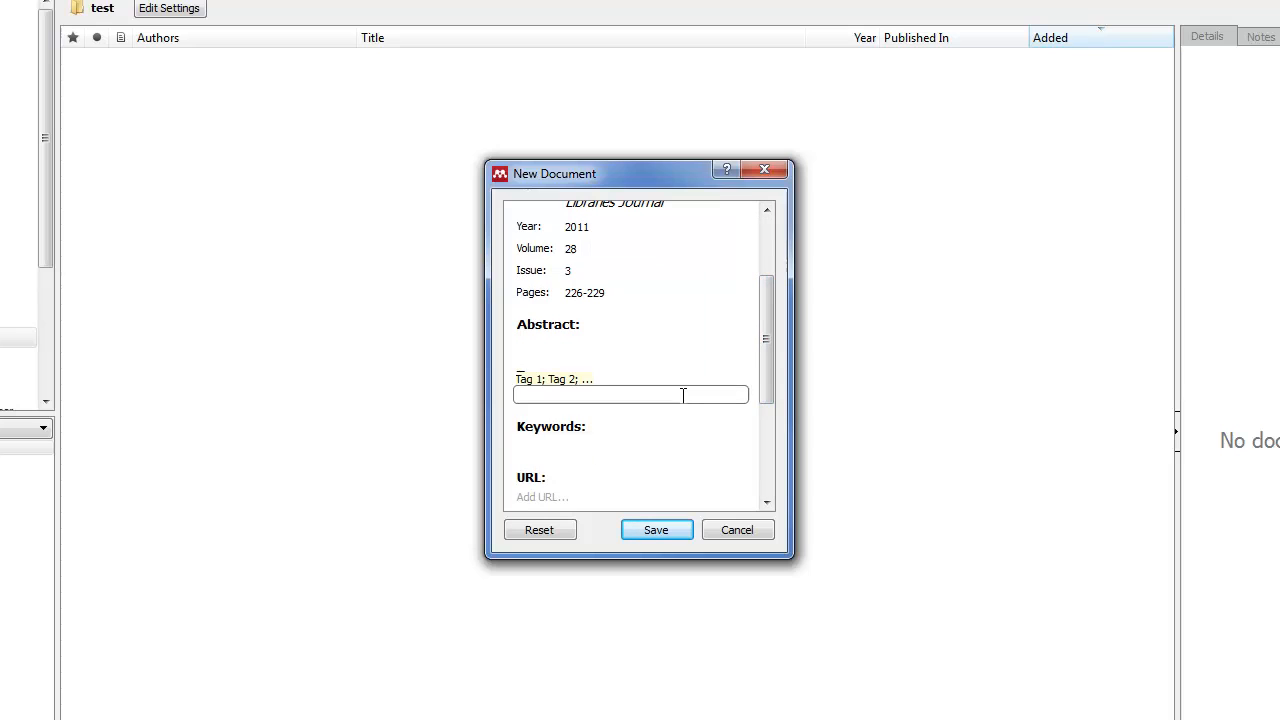
{"action": "left_click", "coordinate": [600, 443]}
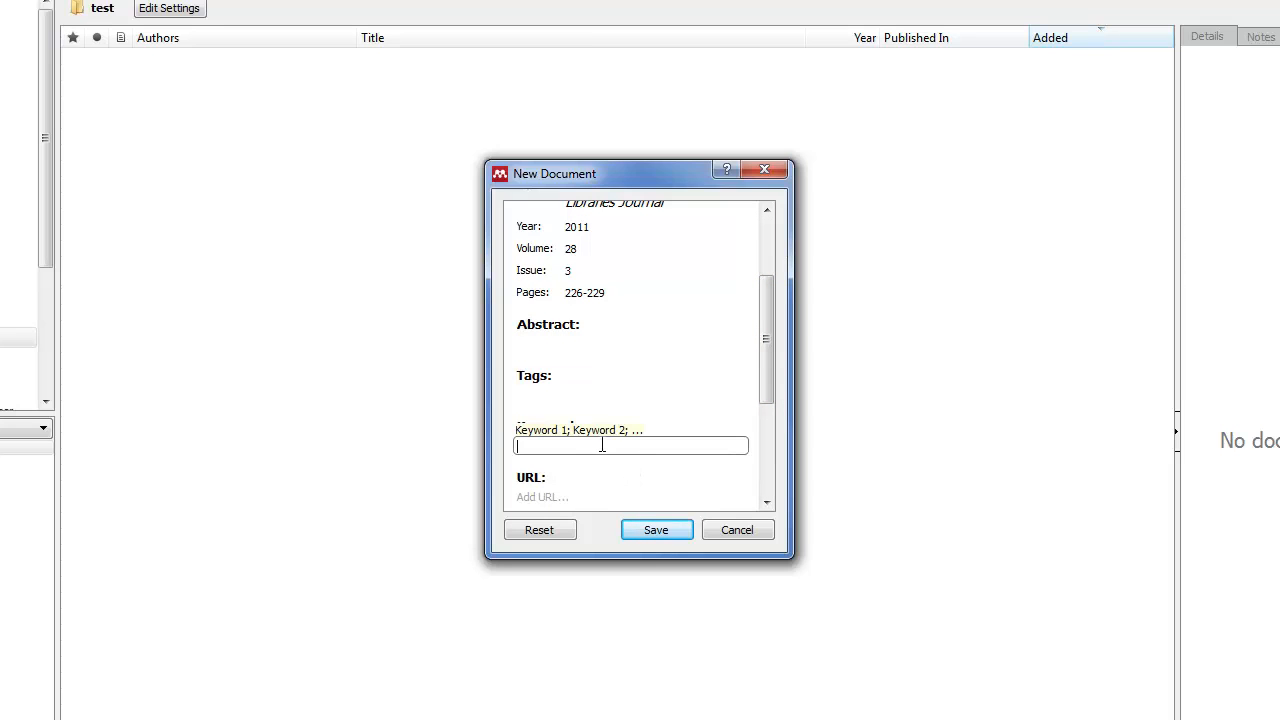
{"action": "left_click", "coordinate": [540, 396]}
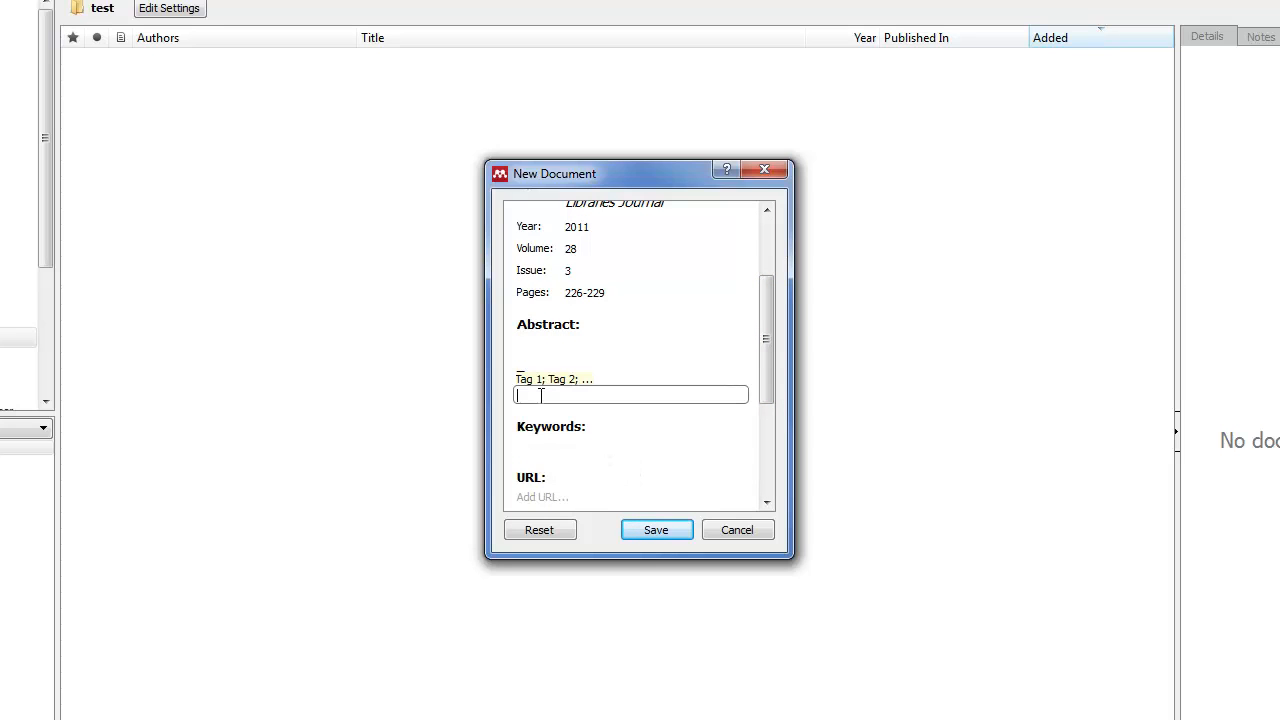
{"action": "type", "text": "WEB 2.0"}
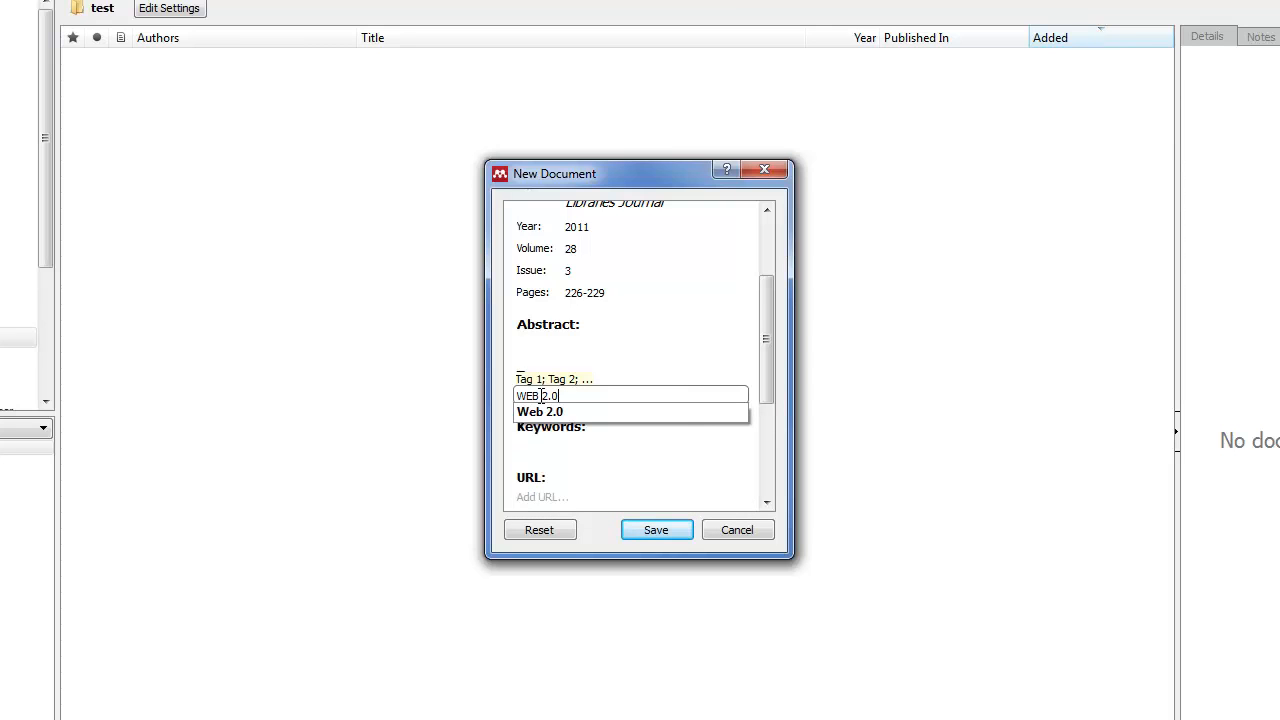
{"action": "left_click", "coordinate": [546, 413]}
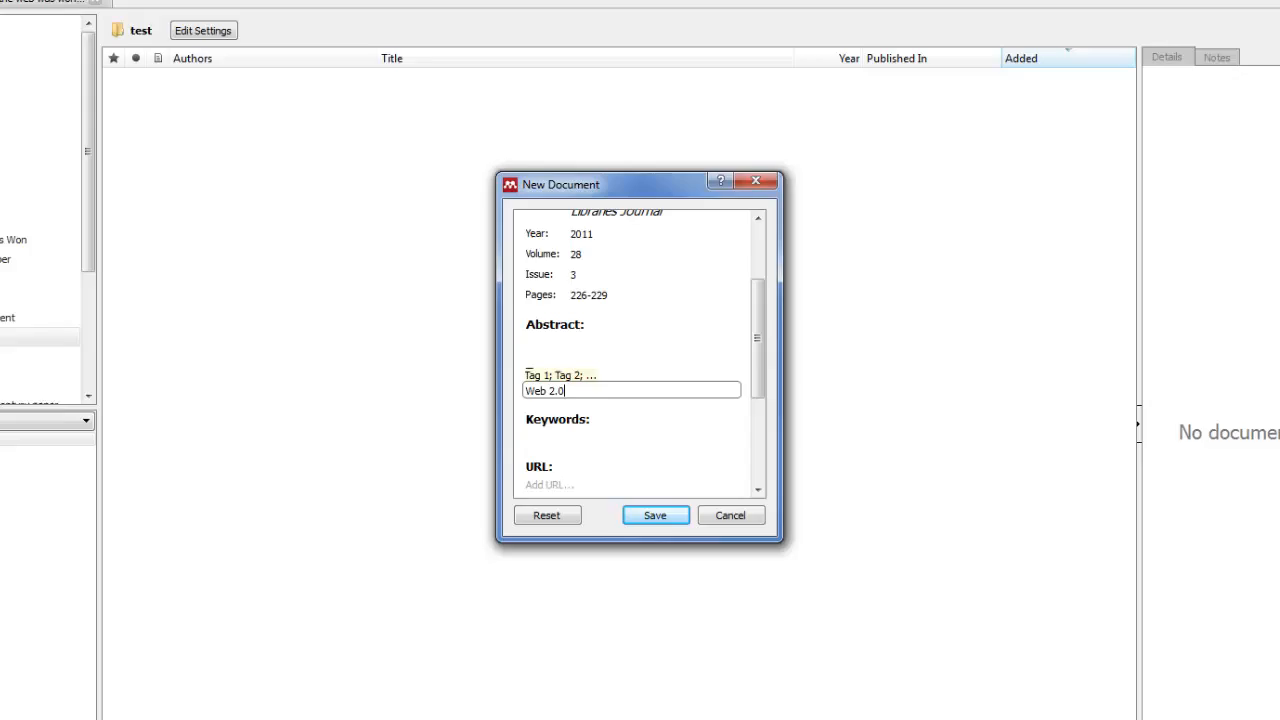
{"action": "key", "text": "Return"}
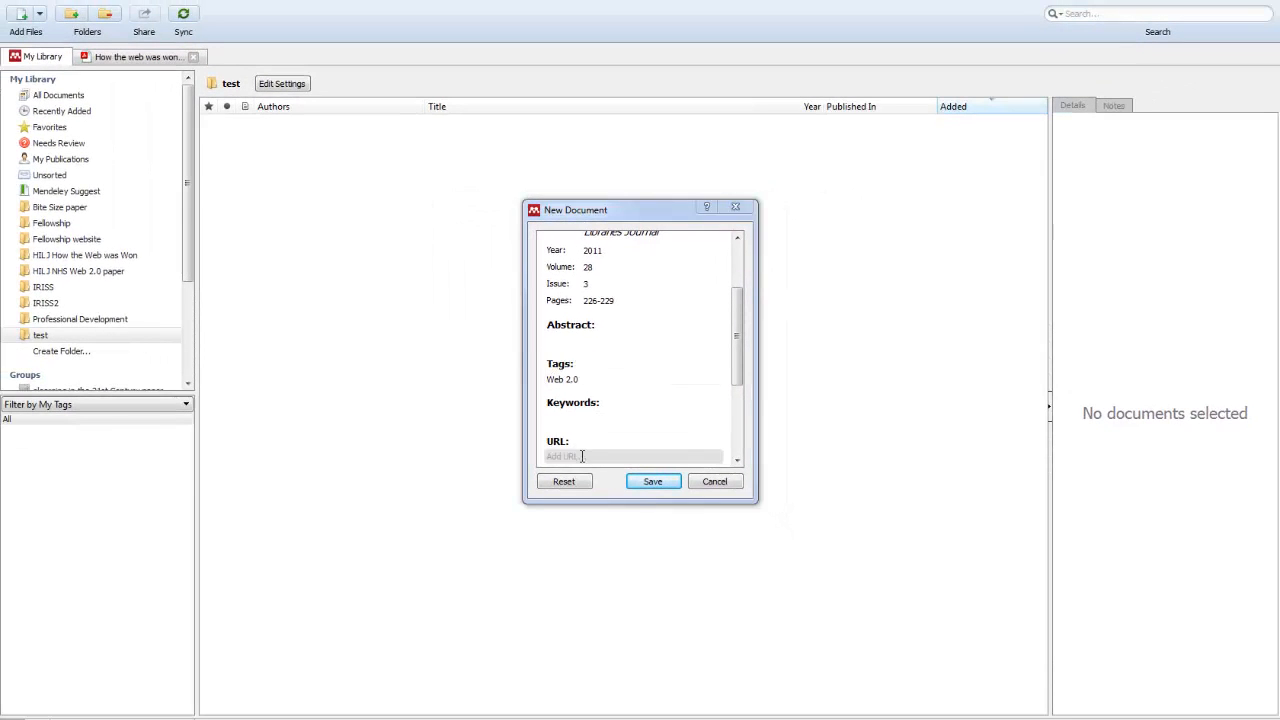
{"action": "left_click_drag", "start_coordinate": [731, 374], "coordinate": [736, 446]}
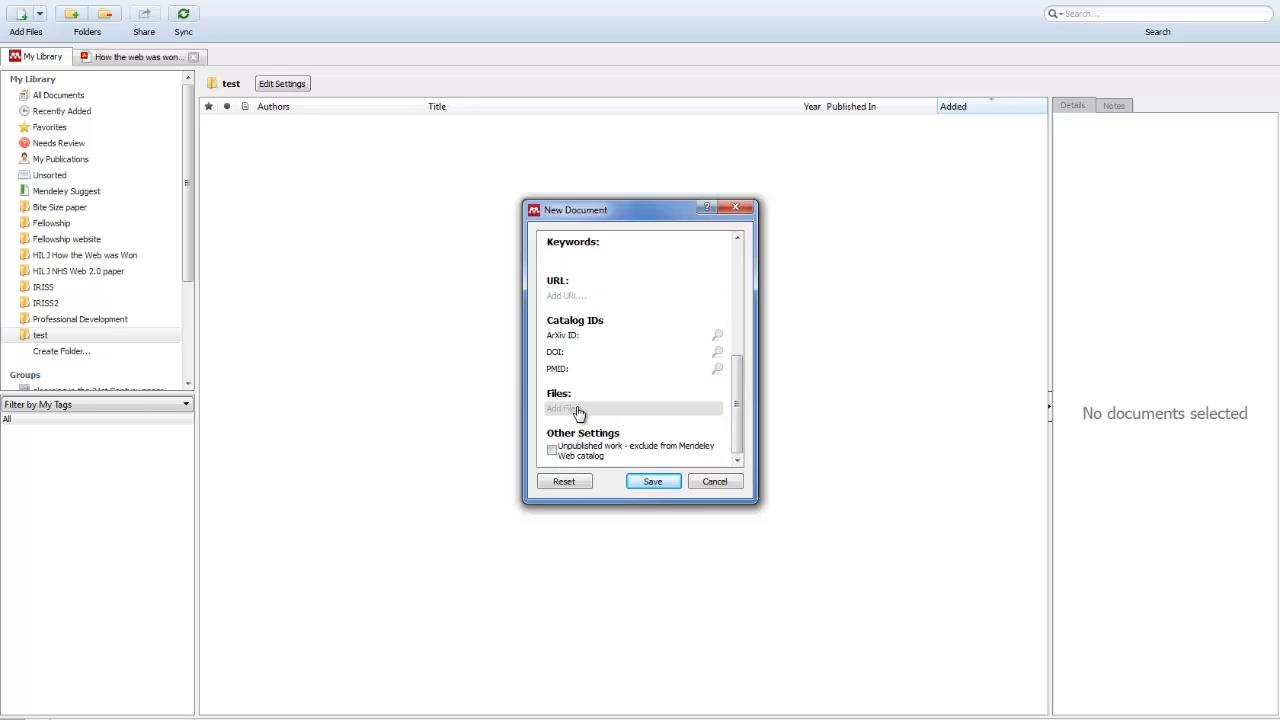
- Save the new journal article so it appears in the test folder
{"action": "left_click", "coordinate": [653, 482]}
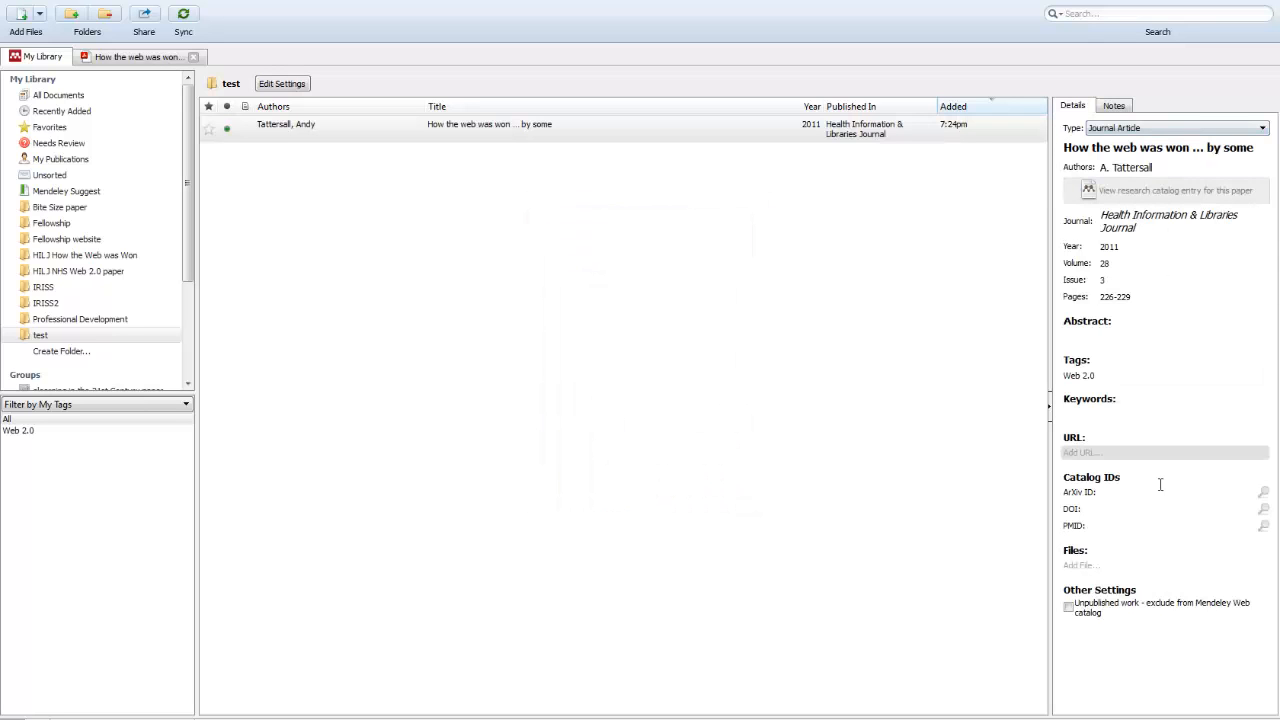
{"action": "left_click", "coordinate": [316, 127]}
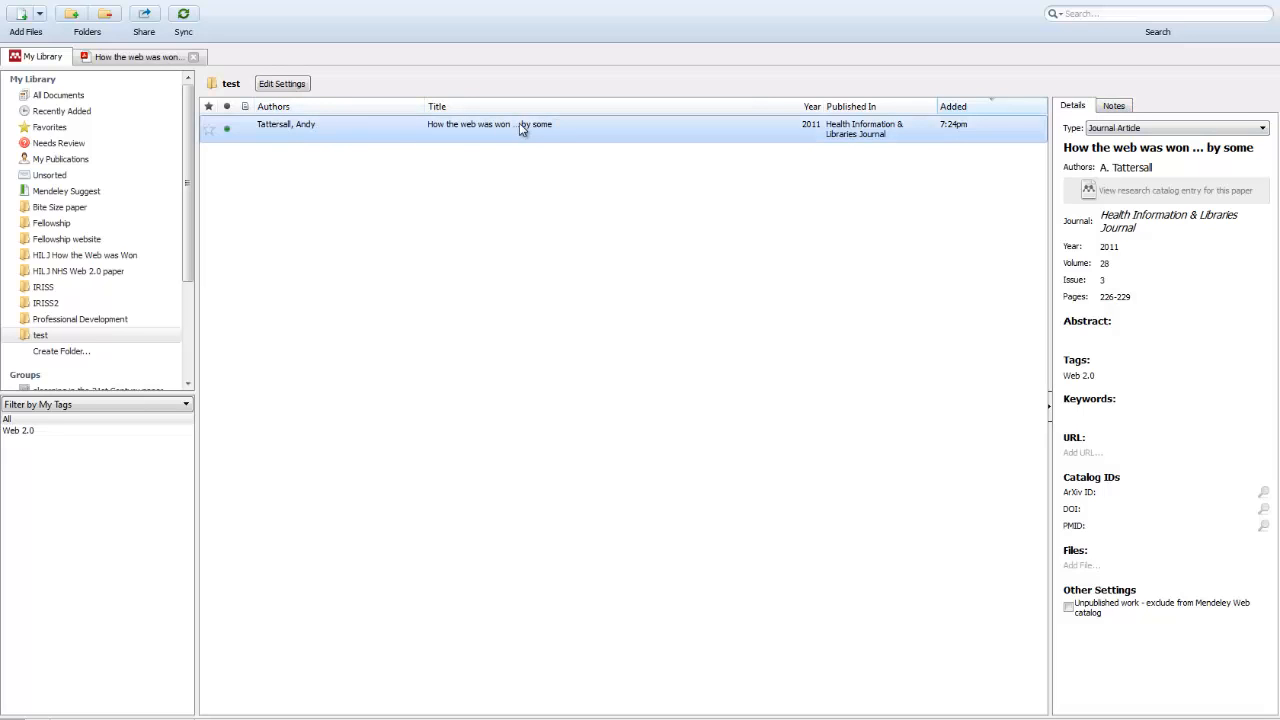